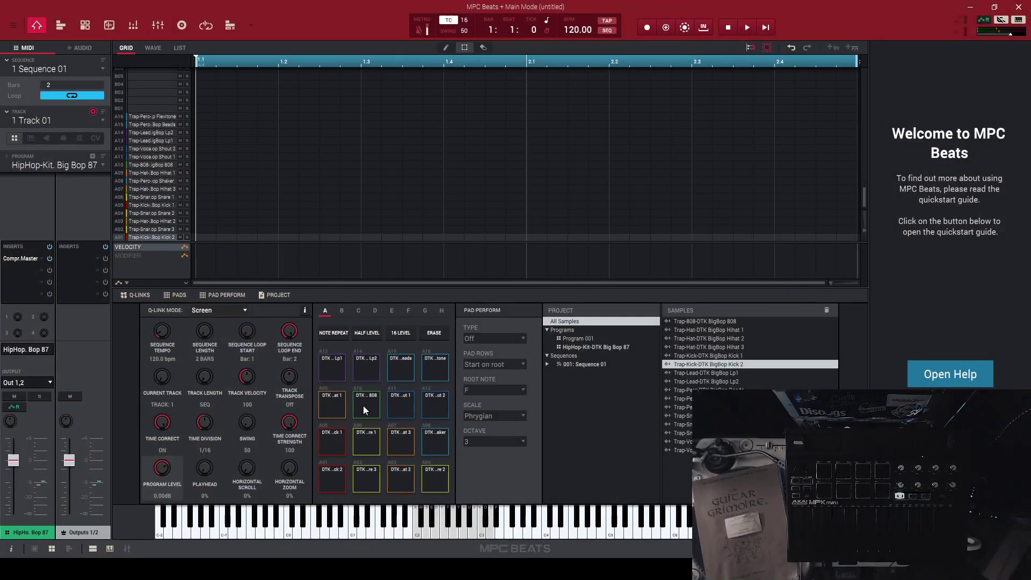
- Relaunch the Startup Wizard from the Help menu
click(13, 25)
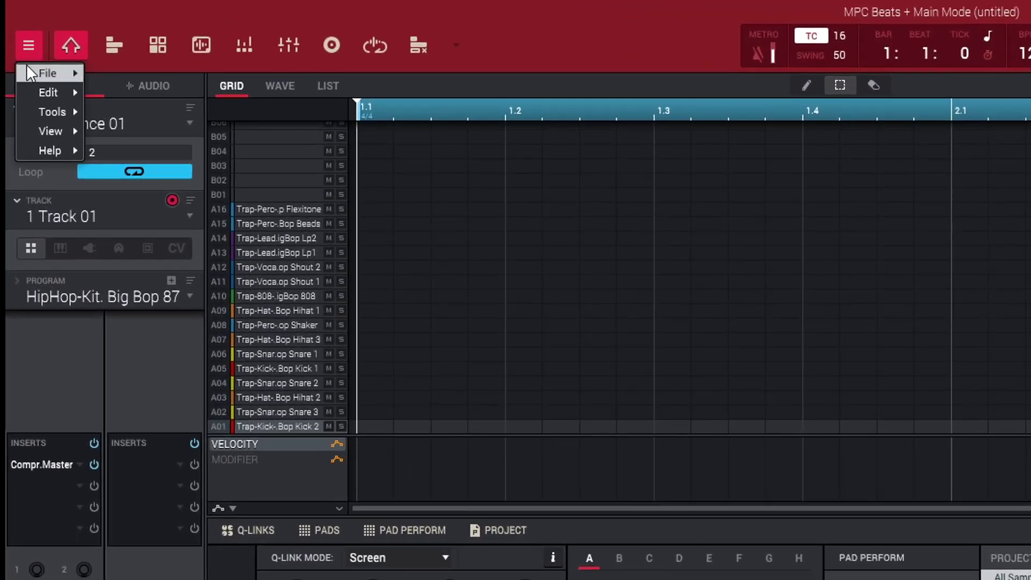
mouse_move(12, 36)
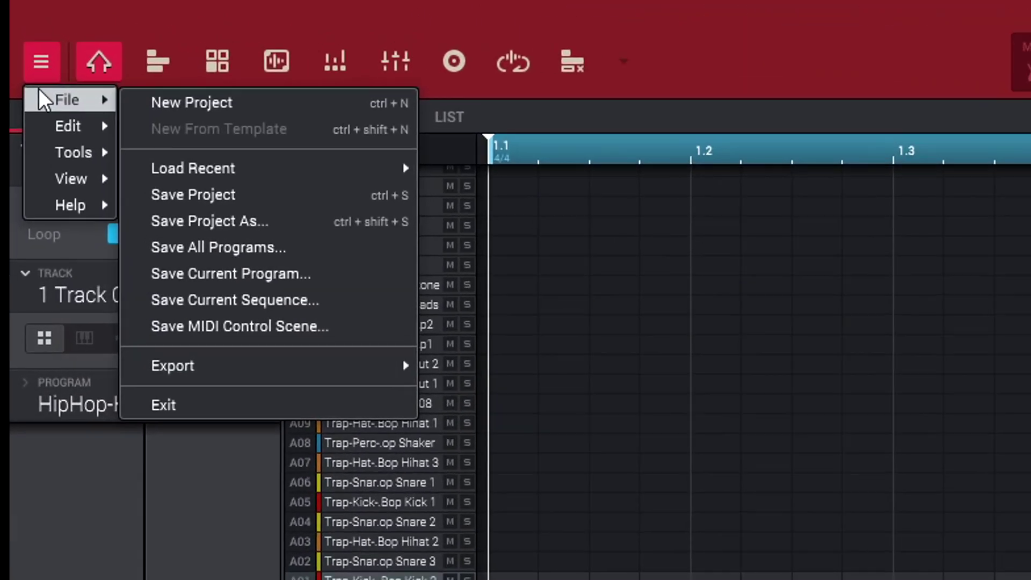
mouse_move(75, 178)
mouse_move(184, 187)
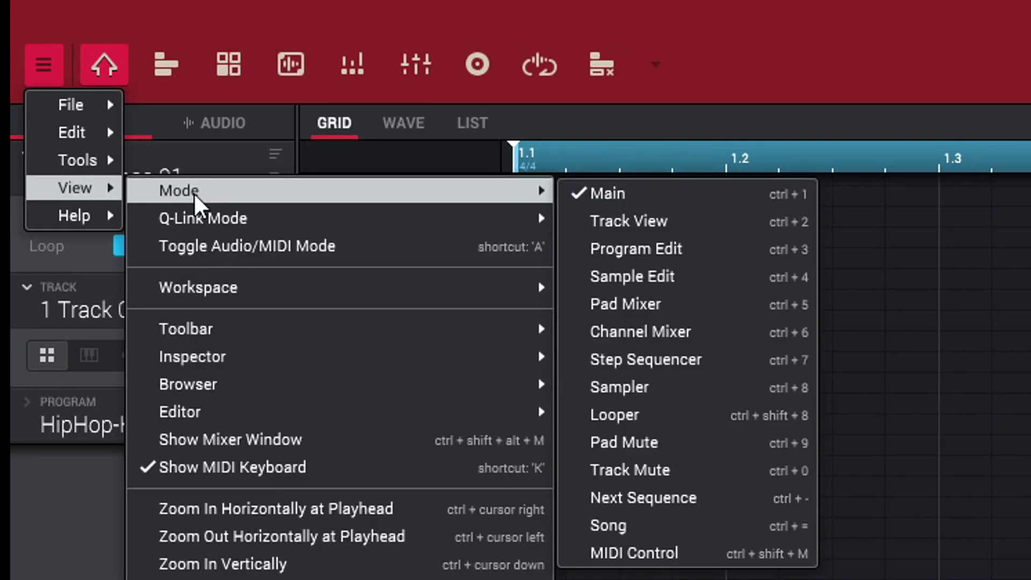
mouse_move(84, 220)
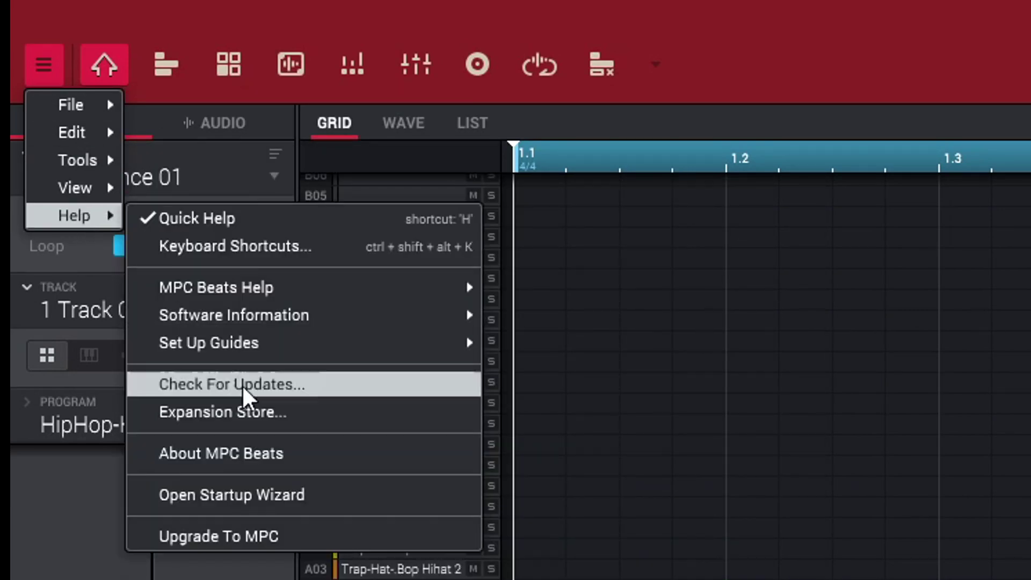
click(269, 495)
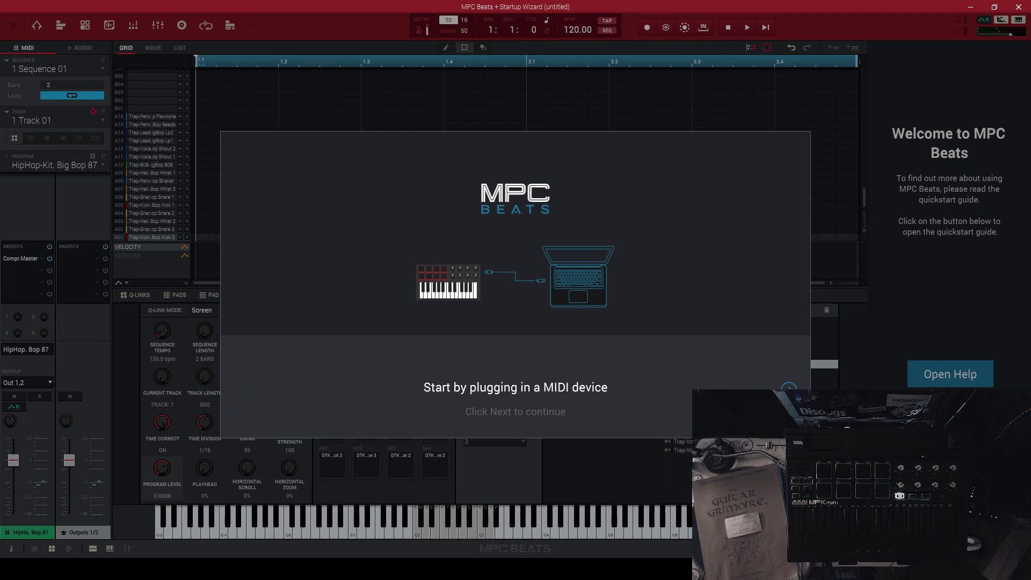
- Keep the Akai MPK Mini mkII MIDI map, choose the Advanced workspace, and finish setup
click(788, 387)
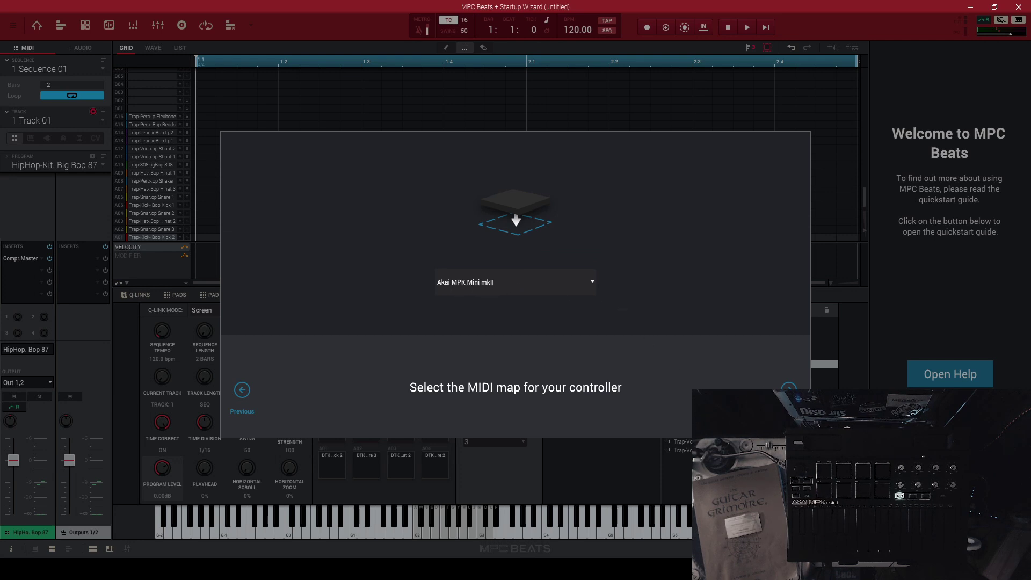
click(790, 389)
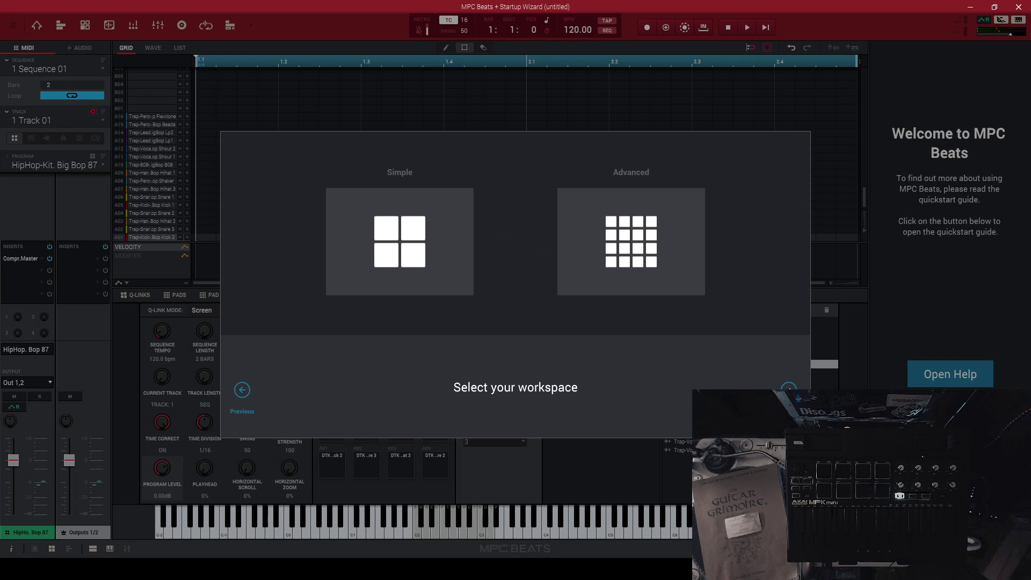
click(656, 275)
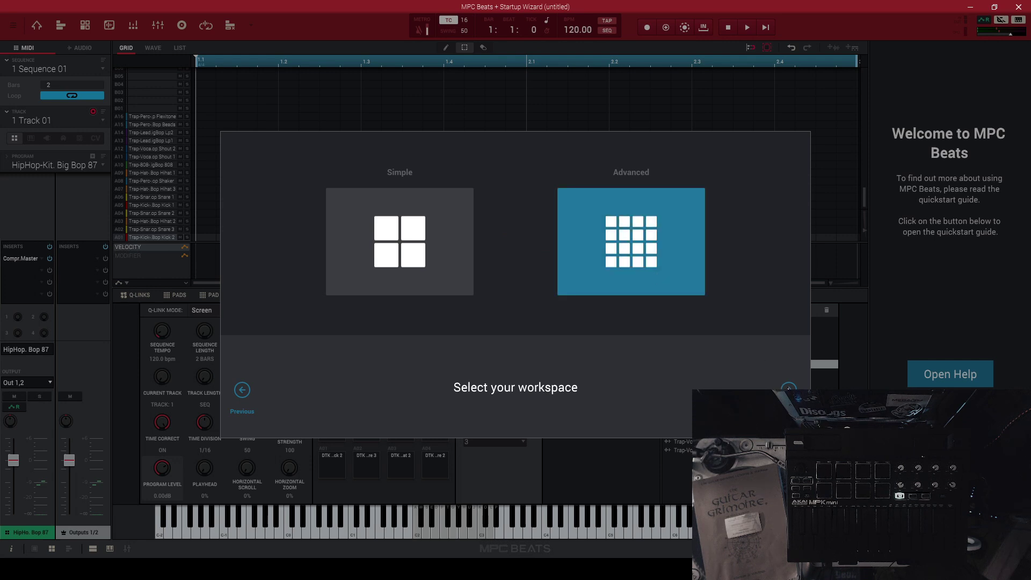
click(789, 389)
click(649, 376)
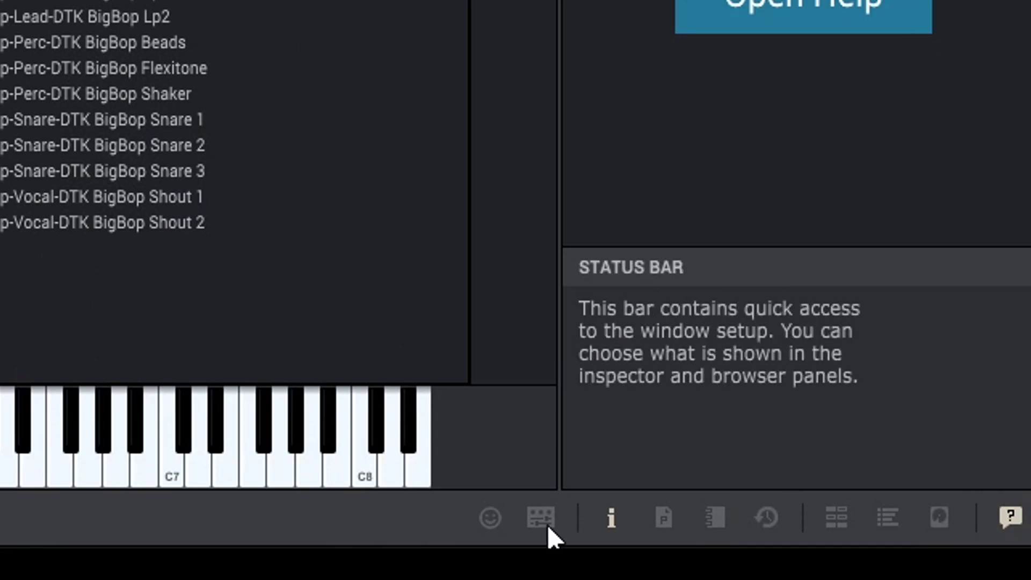
- Turn on MIDI Learn to list the MPK Mini mkII's pads 1–16 on channel 10
click(547, 525)
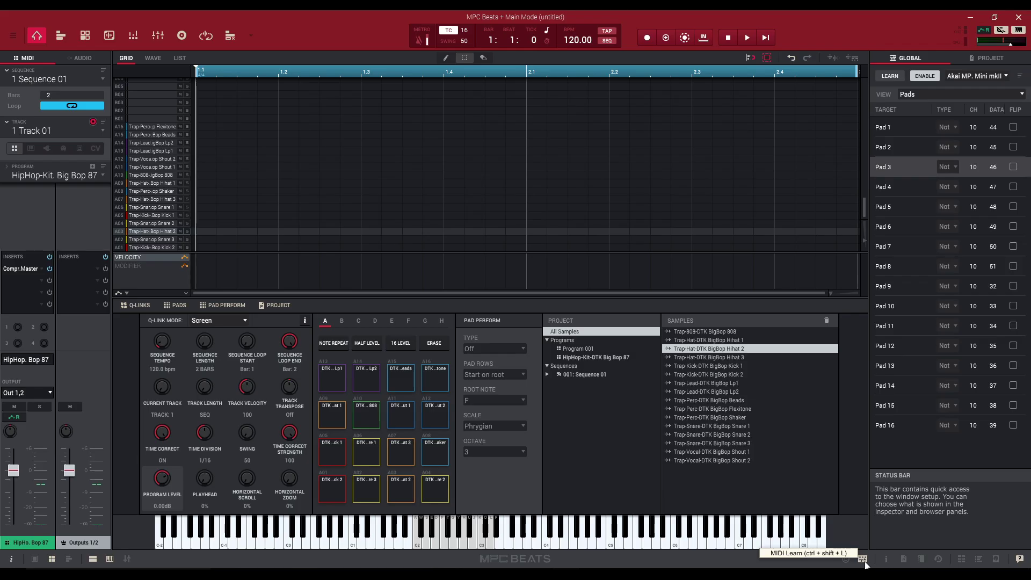
click(935, 74)
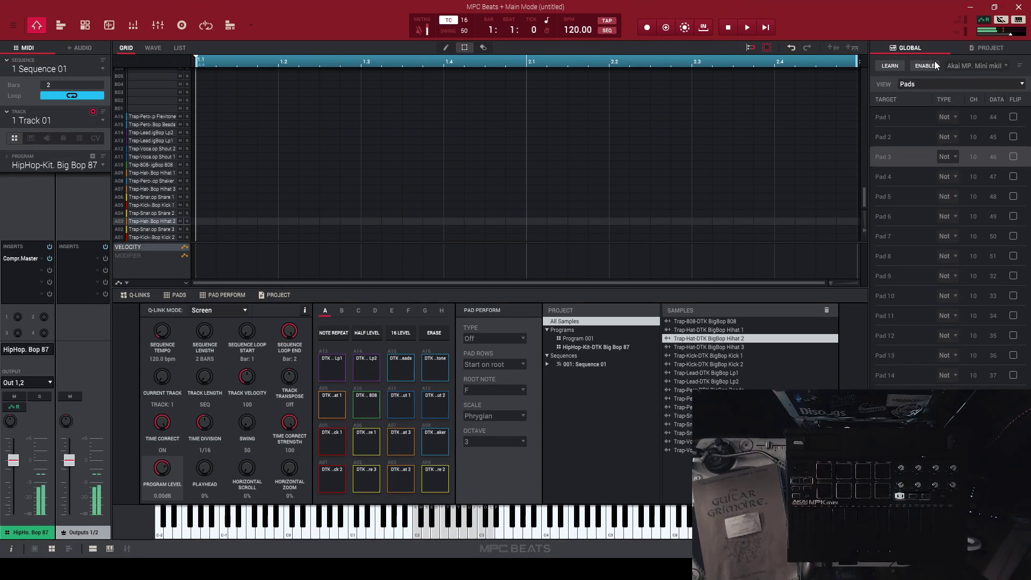
click(935, 63)
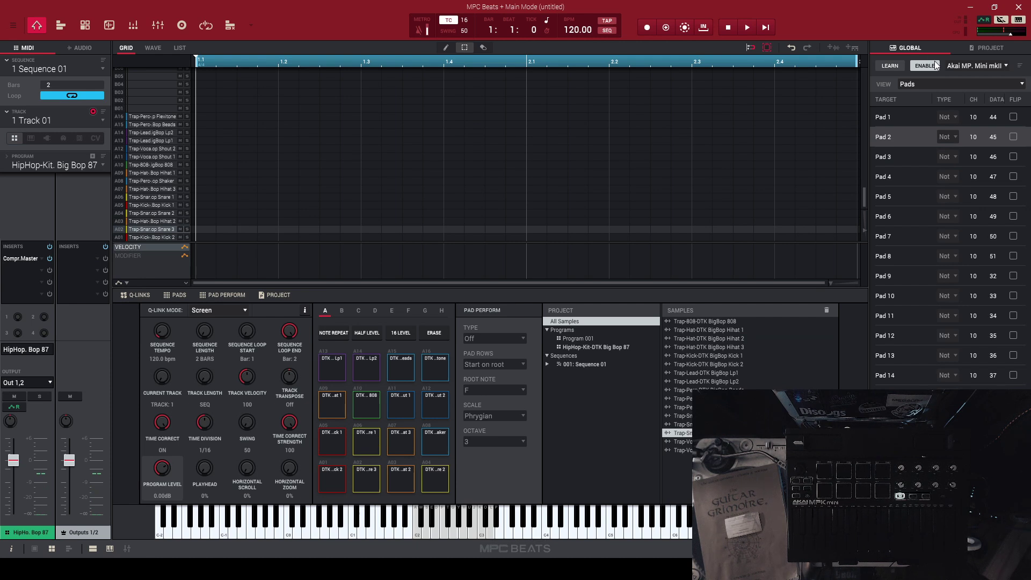
click(14, 24)
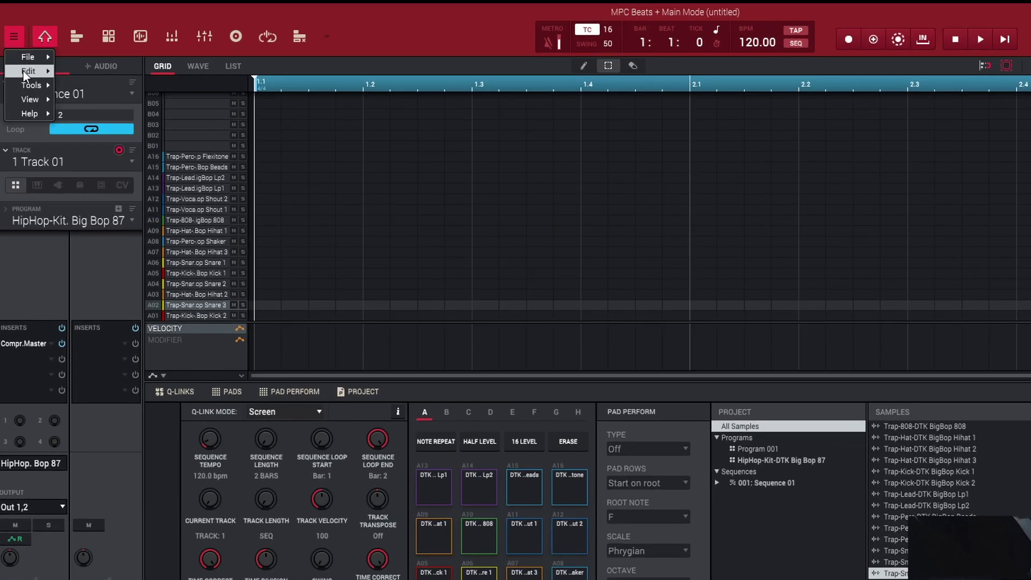
mouse_move(20, 52)
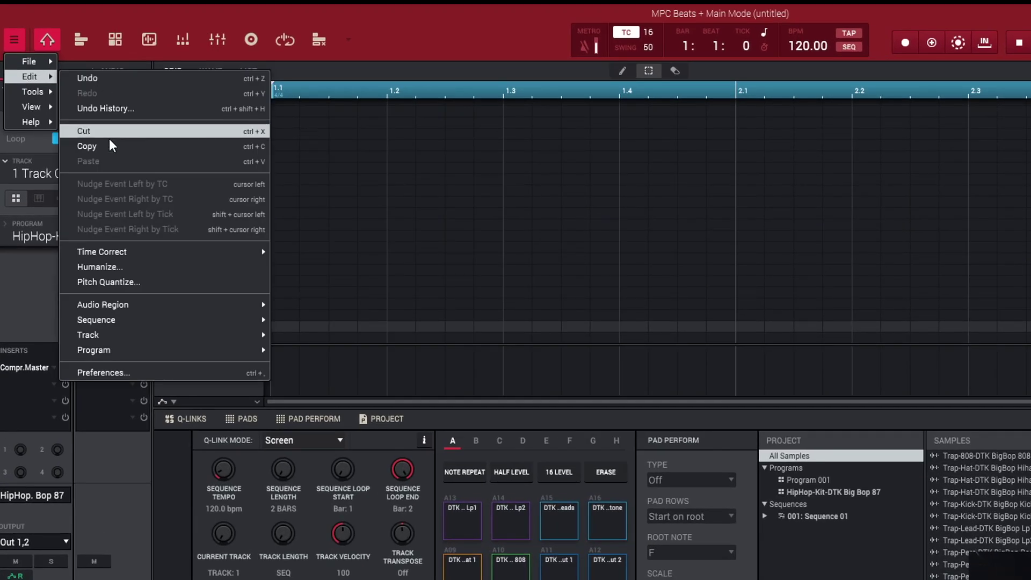
click(112, 371)
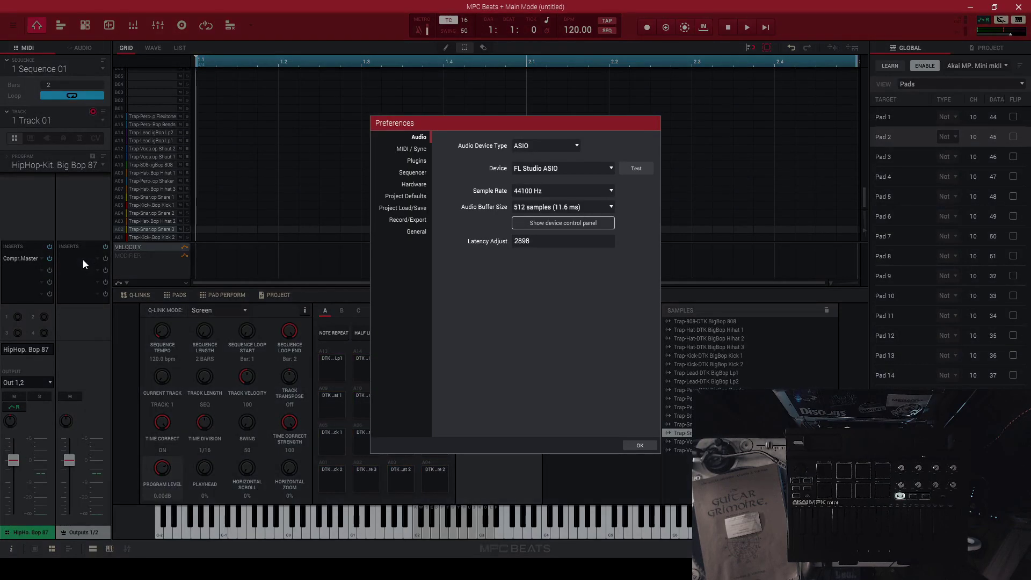
click(413, 149)
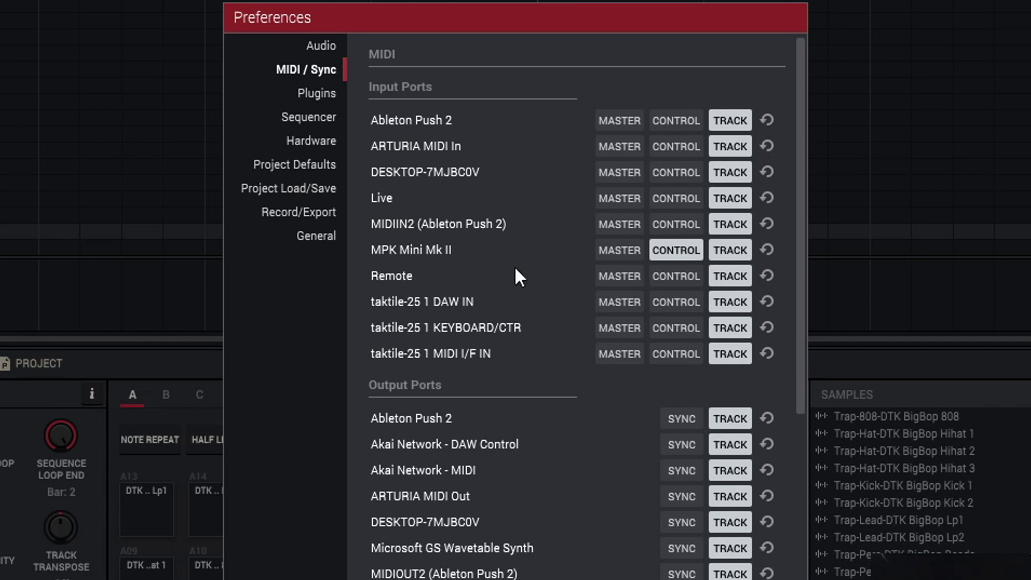
scroll(513, 268, down, 2)
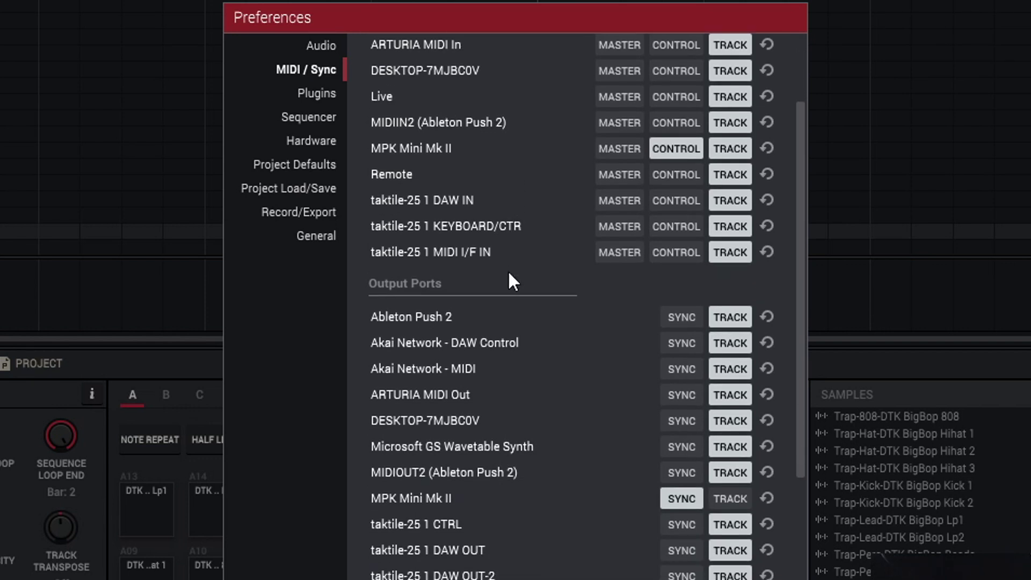
scroll(510, 277, up, 2)
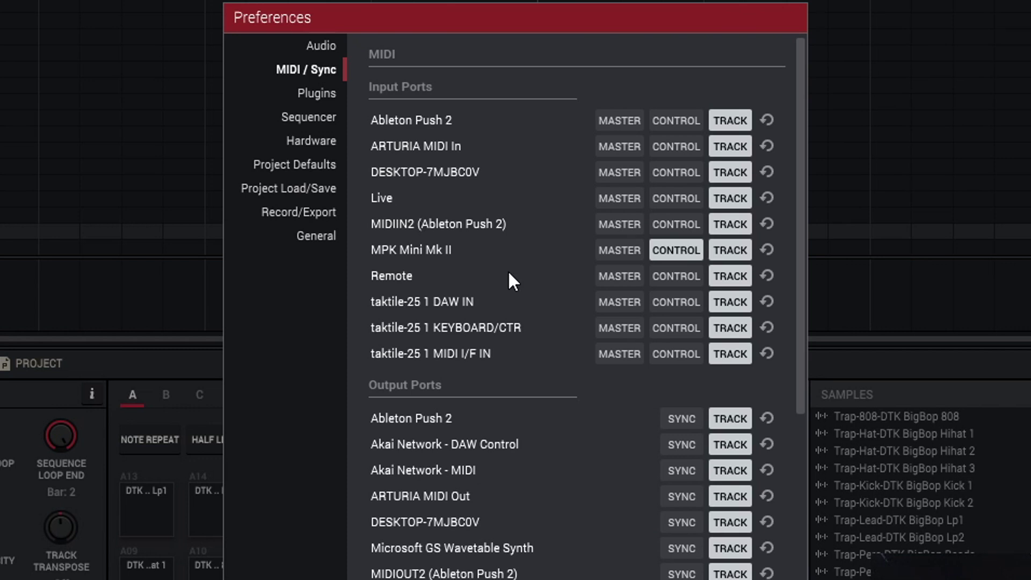
scroll(510, 272, down, 1)
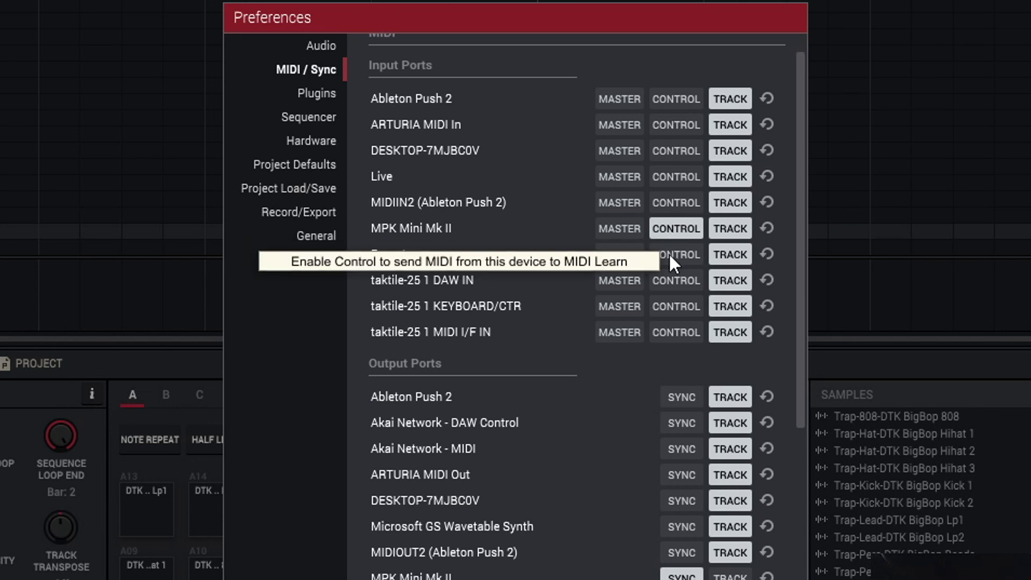
scroll(486, 273, down, 5)
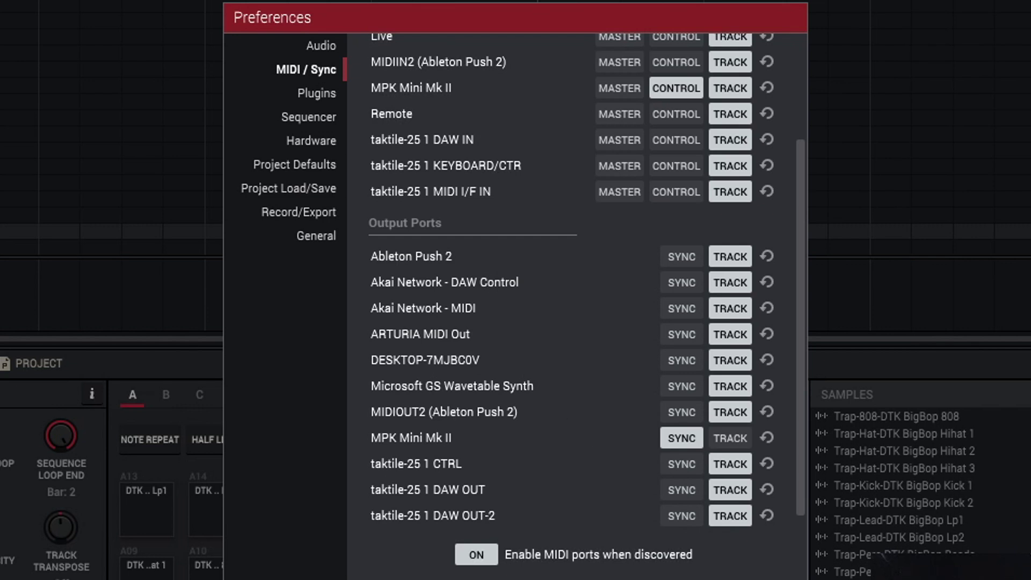
key(Escape)
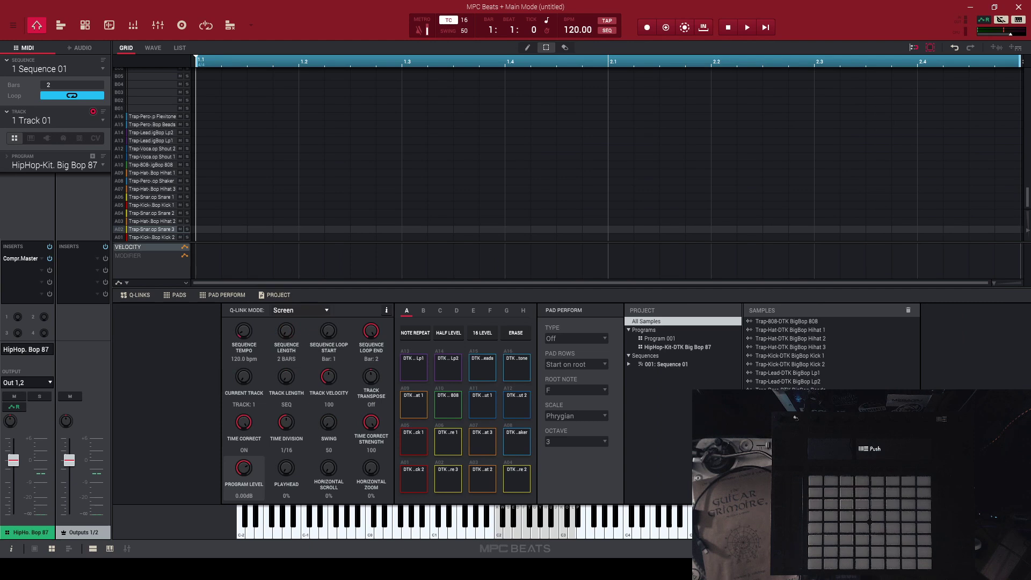
- Open the File menu with its new-project, save, export and MIDI control scene options
click(13, 26)
- Relaunch the first-time Startup Wizard from the menu
mouse_move(12, 43)
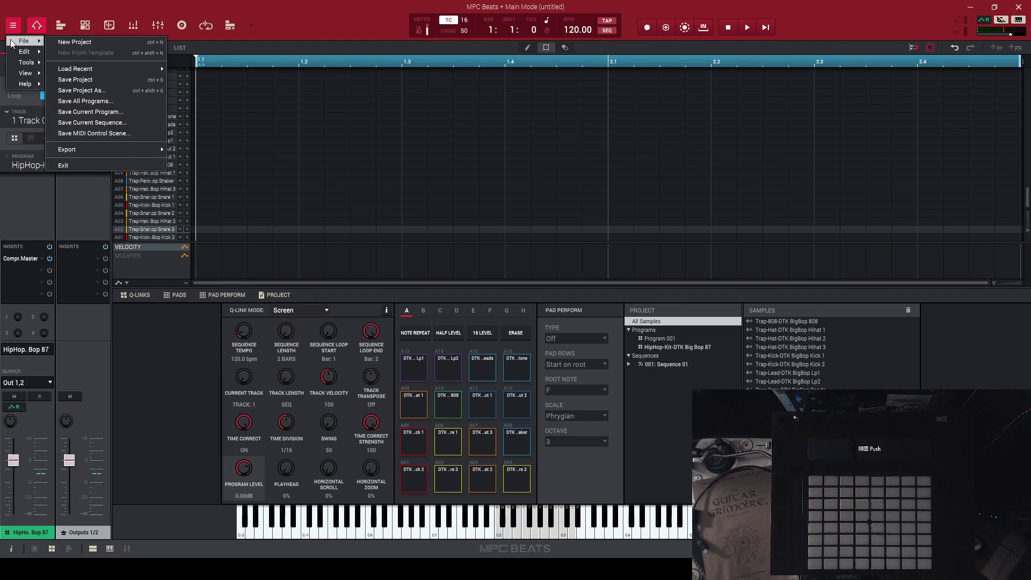
mouse_move(24, 84)
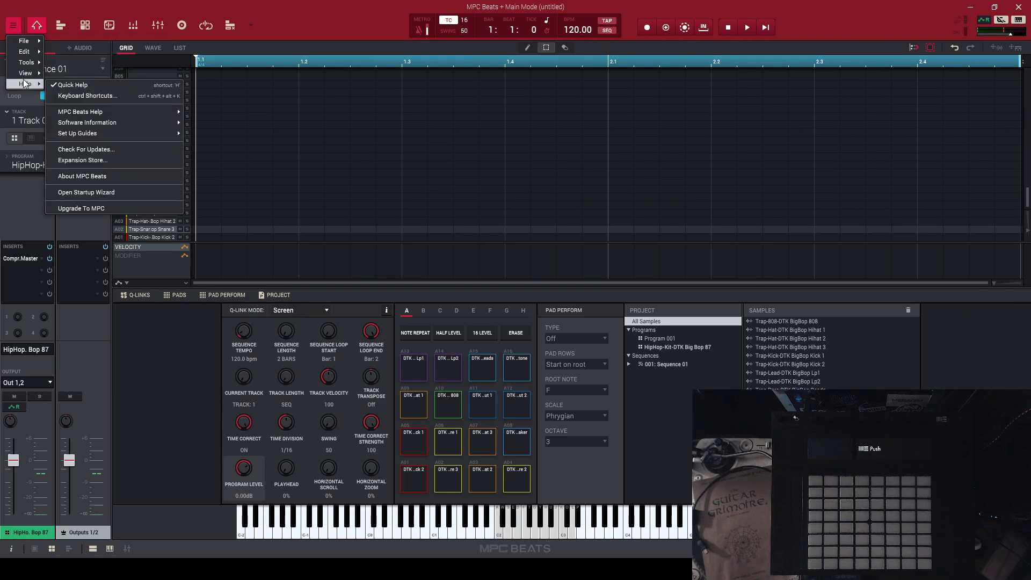
click(100, 193)
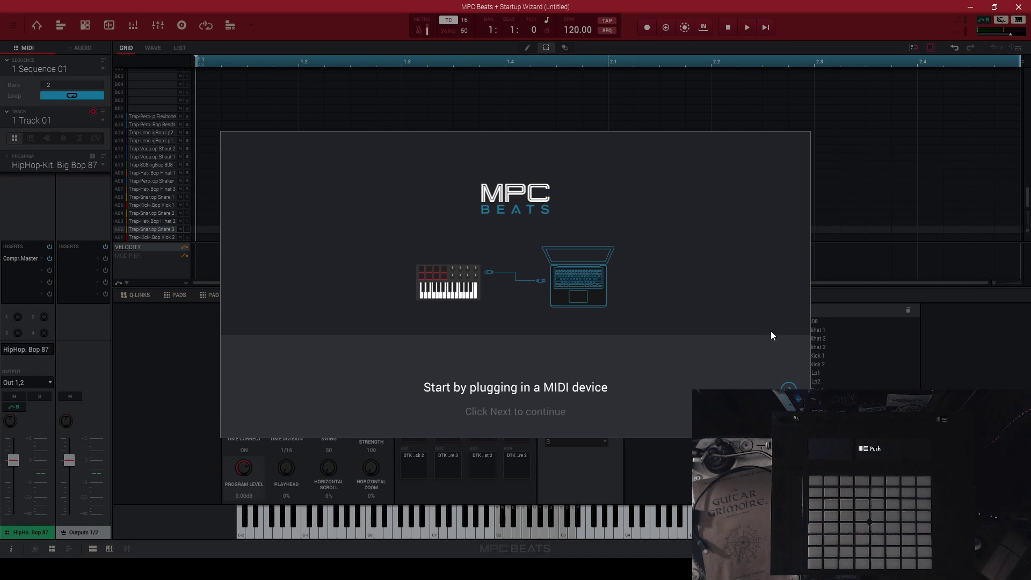
- Choose the Factory > Ableton > Ableton Push 2 MIDI map and Advanced workspace, then finish the wizard
click(789, 388)
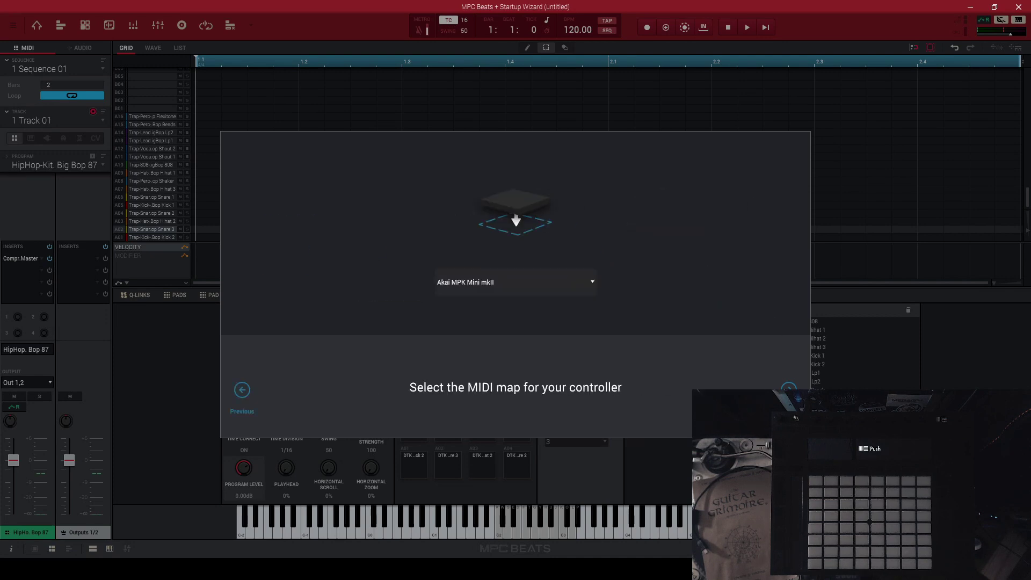
click(579, 276)
mouse_move(567, 311)
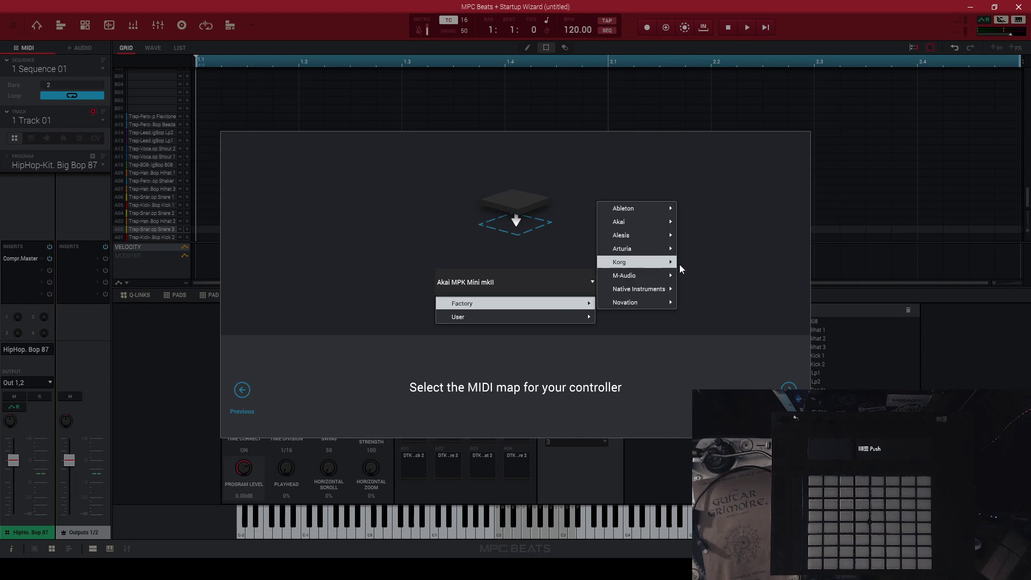
mouse_move(662, 210)
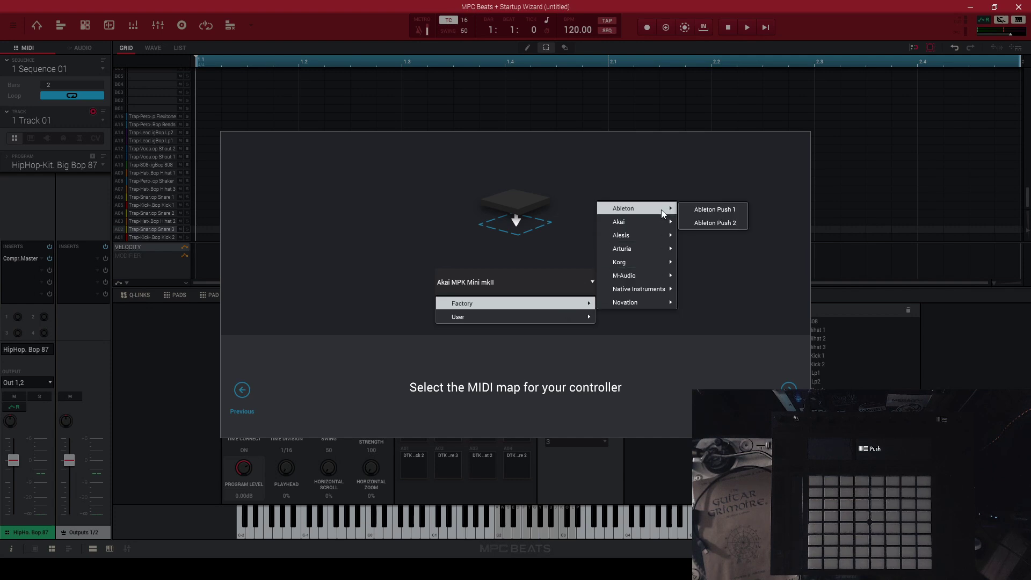
click(692, 222)
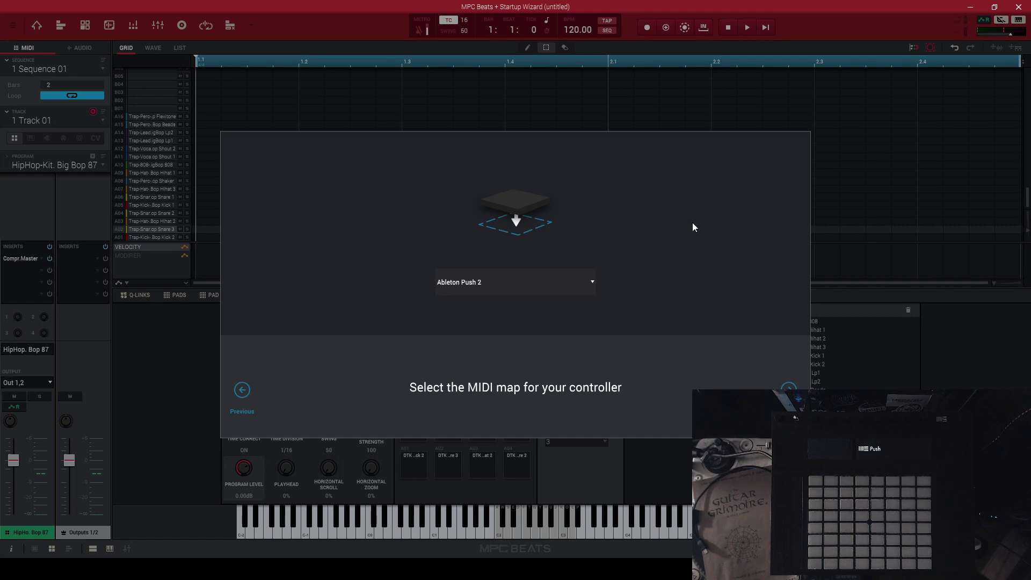
click(789, 389)
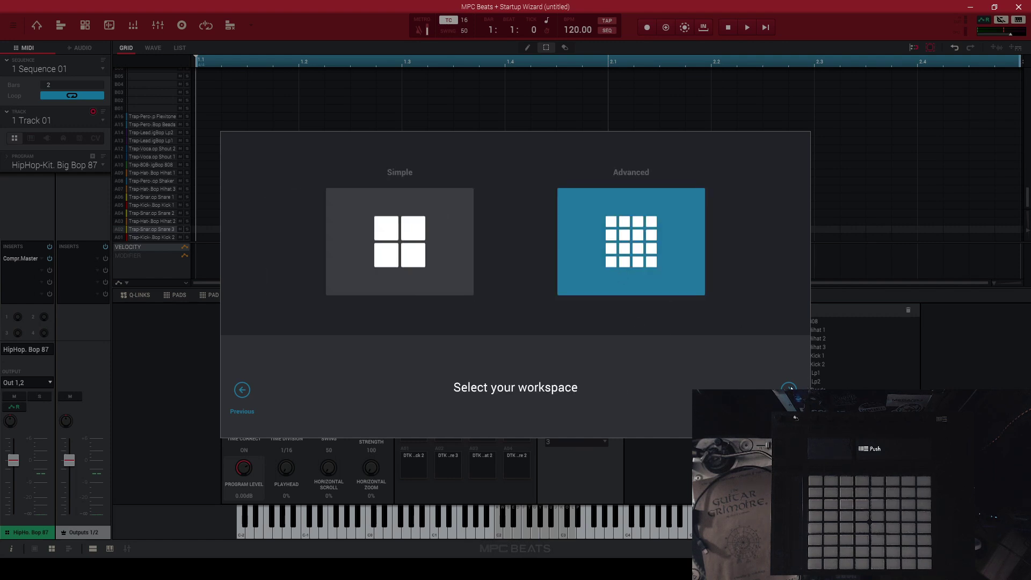
click(790, 389)
click(649, 408)
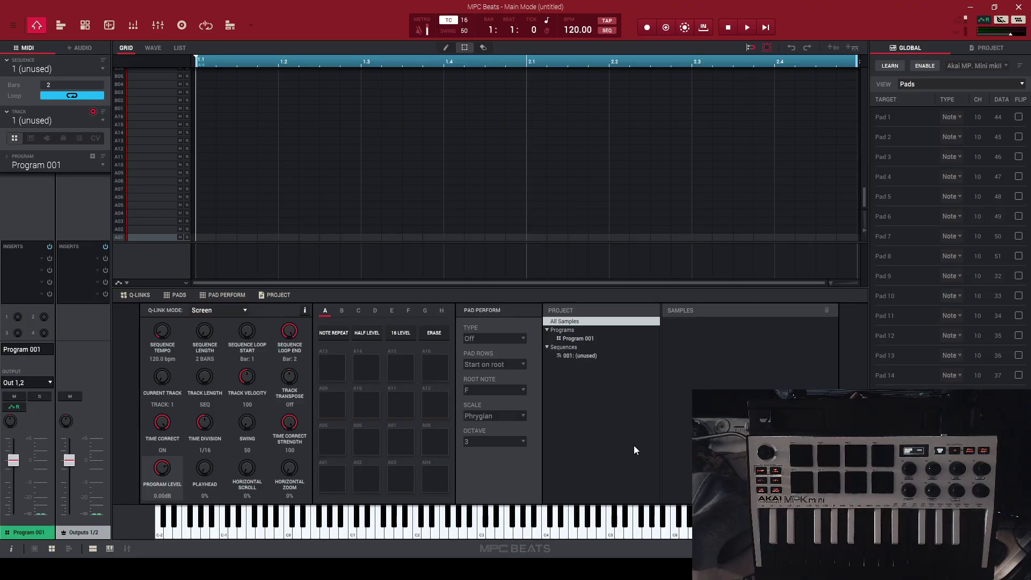
- Turn on LEARN and assign MPK Mini pads 1–8 to pads A01–A08 (notes 44–51, channel 10)
click(895, 66)
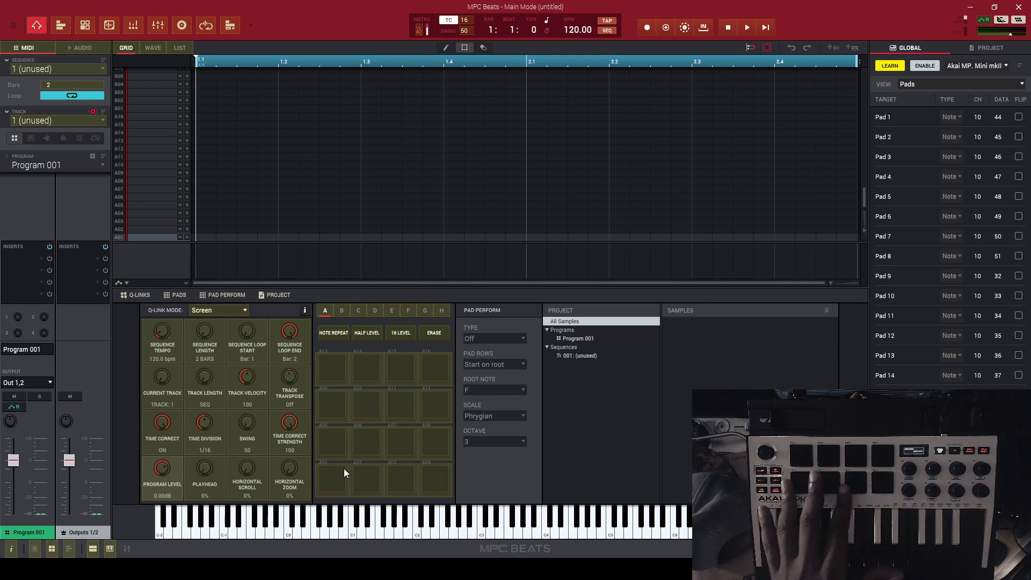
click(330, 475)
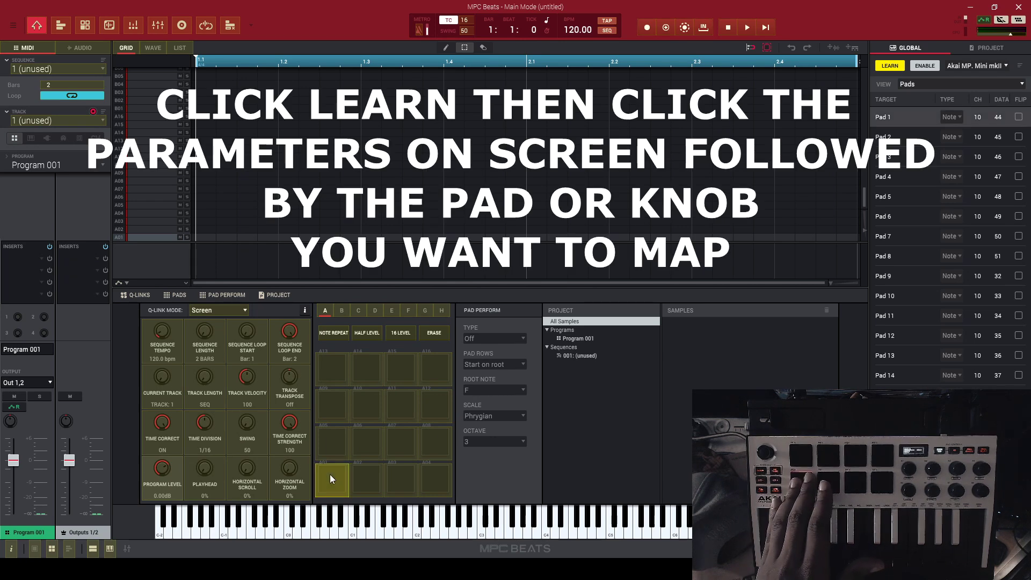
click(360, 477)
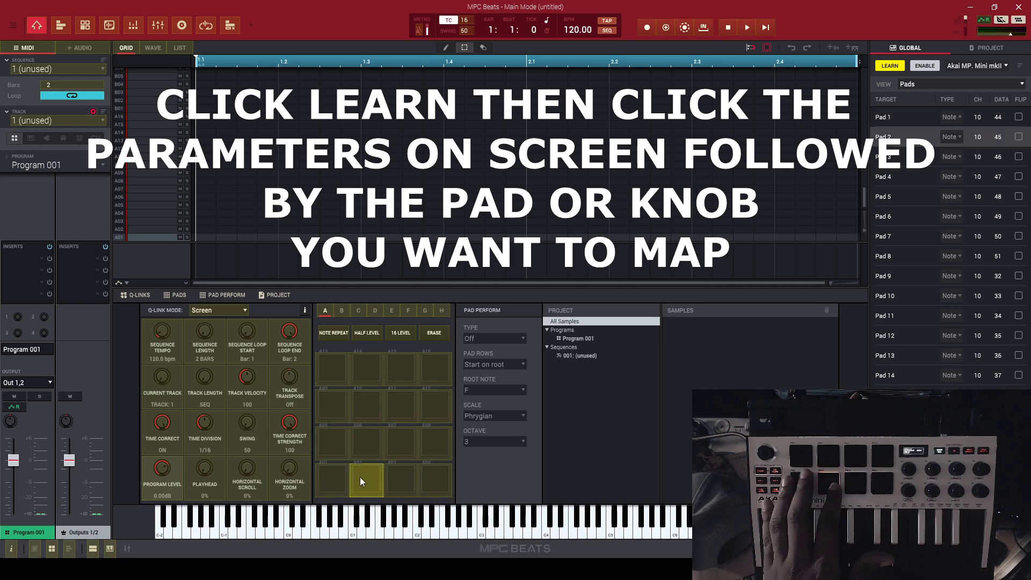
click(392, 482)
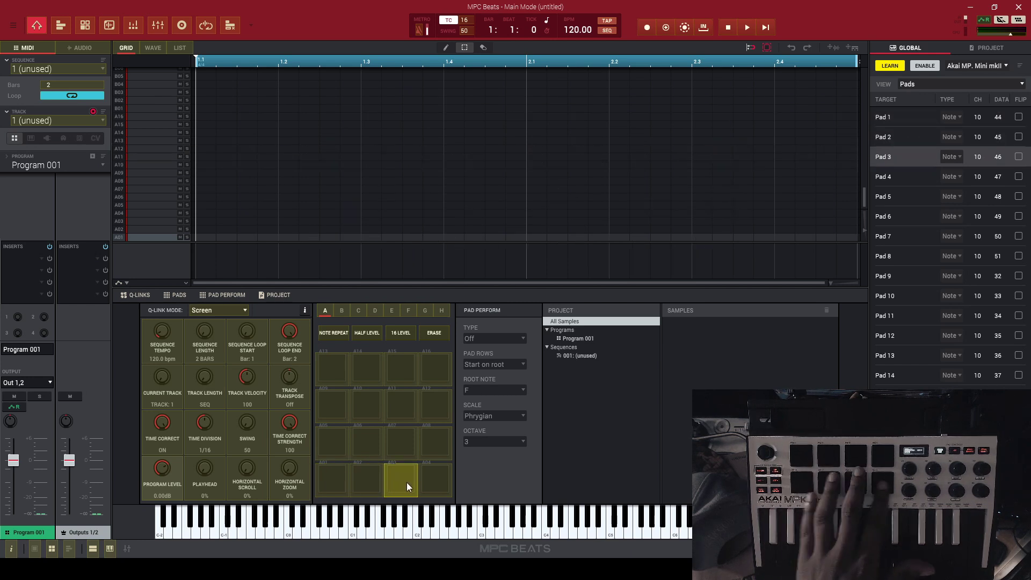
click(424, 483)
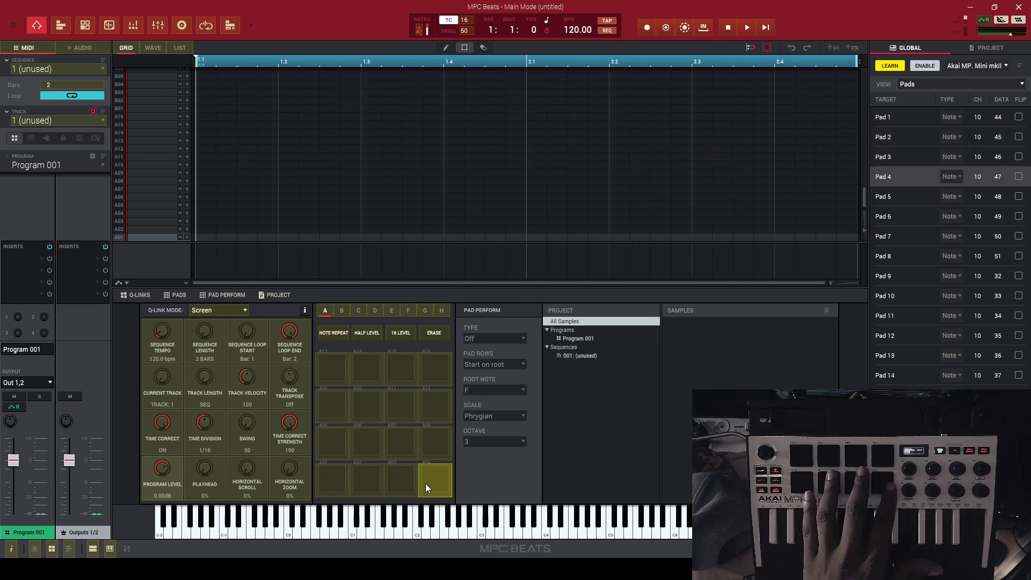
click(337, 450)
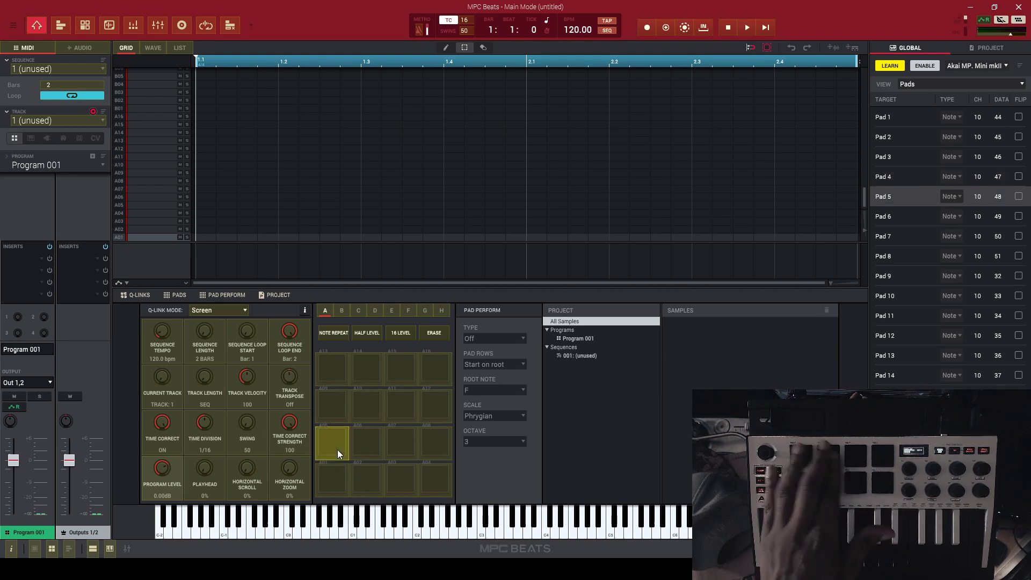
click(359, 449)
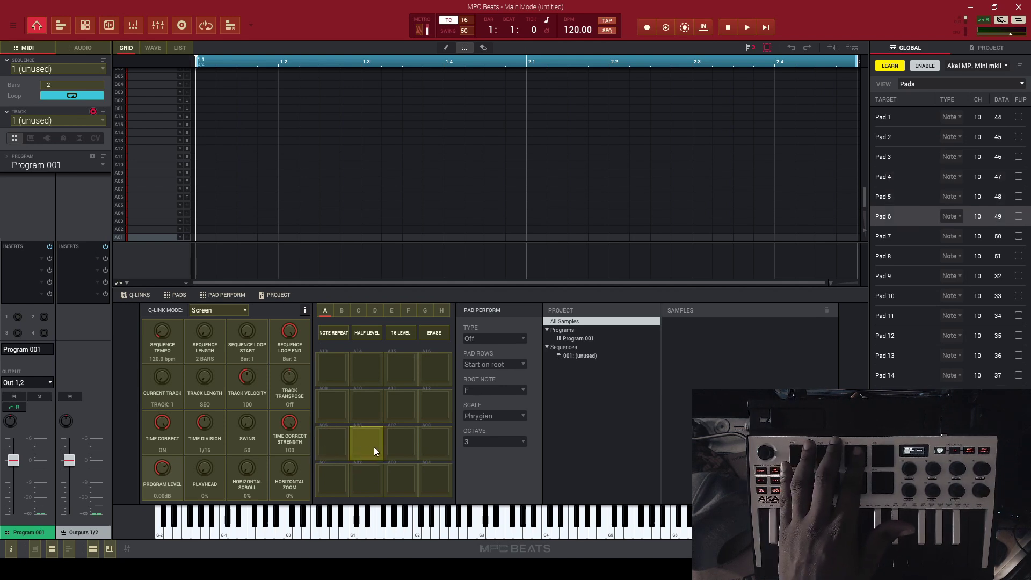
click(414, 445)
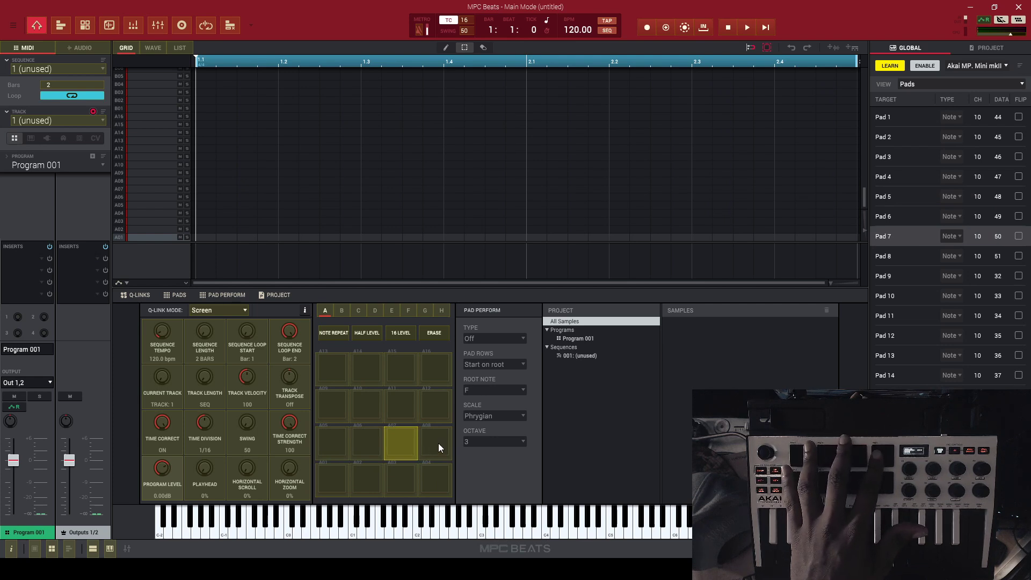
click(436, 446)
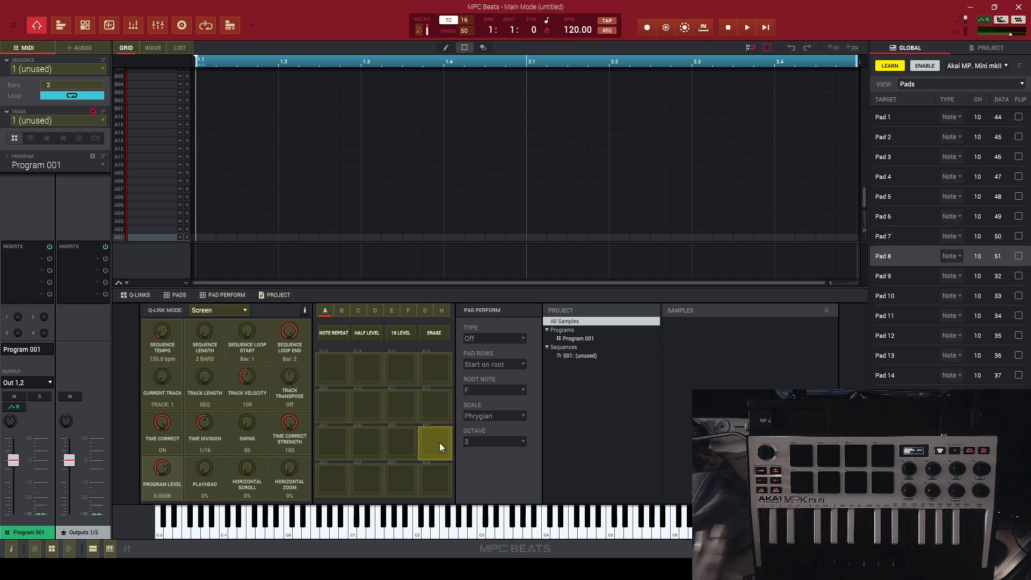
- Assign the eight MPK Mini knobs to Q-Links Program Level through Time Correct Strength
click(163, 468)
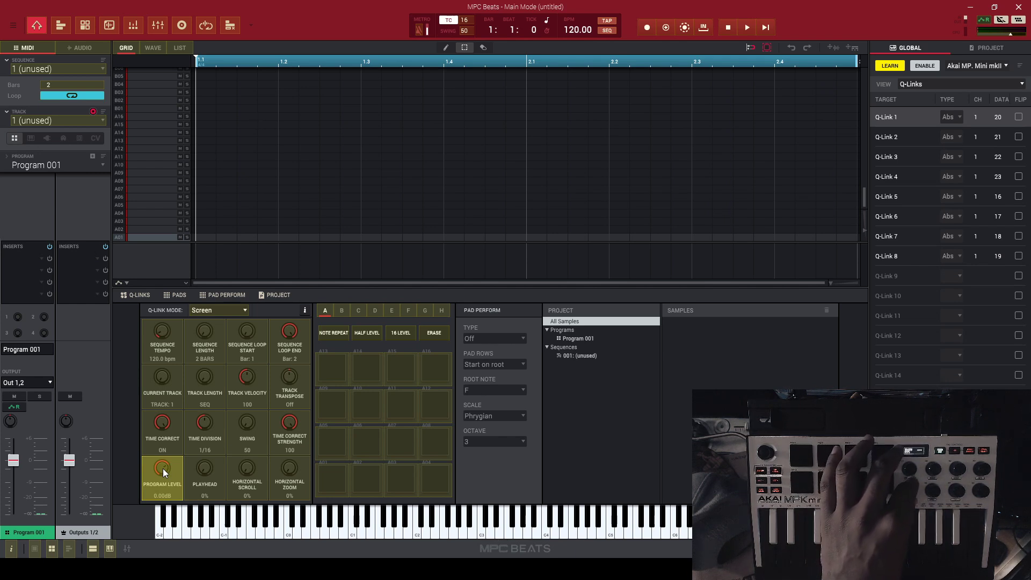
click(199, 473)
click(247, 470)
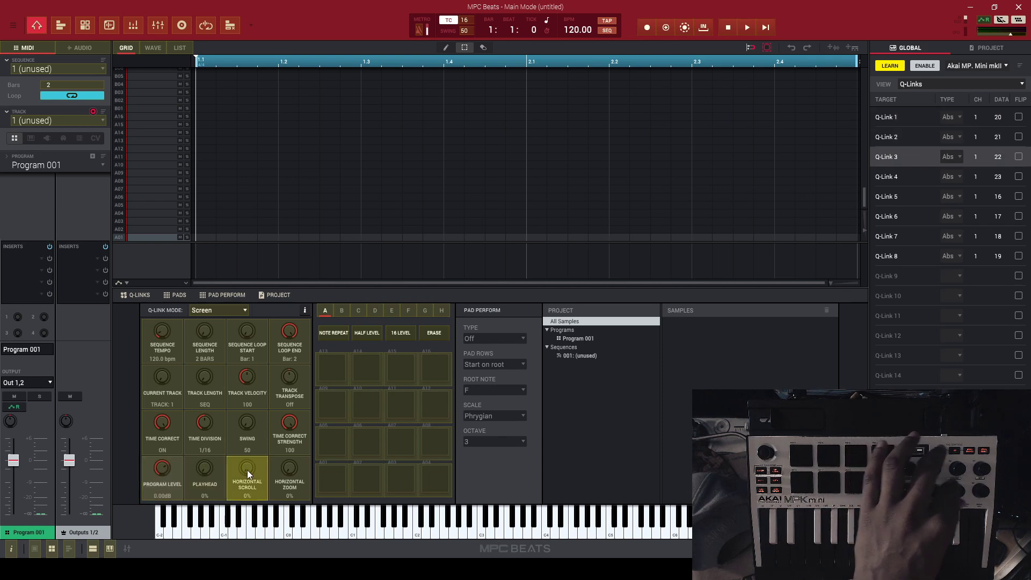
click(290, 466)
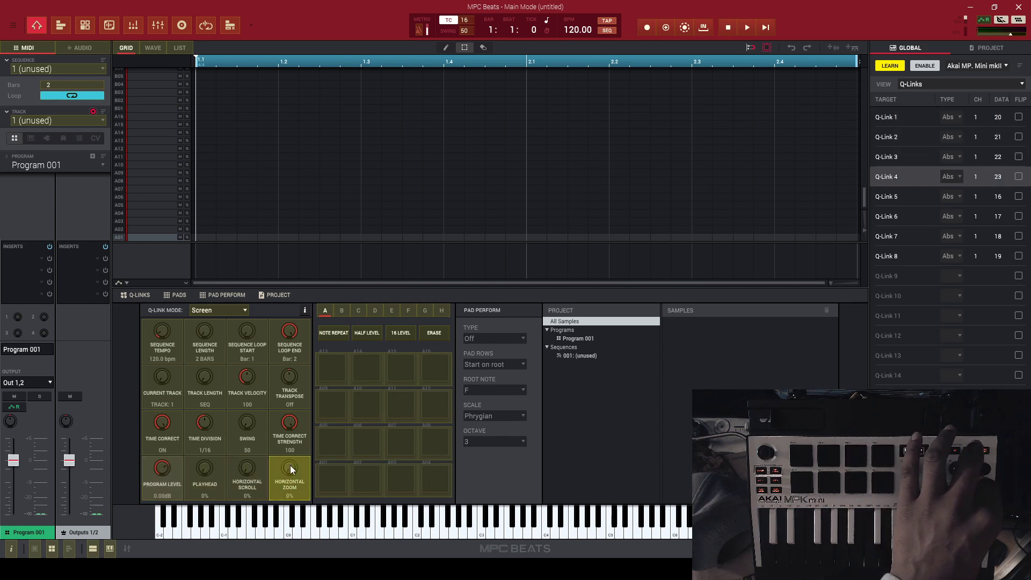
click(168, 426)
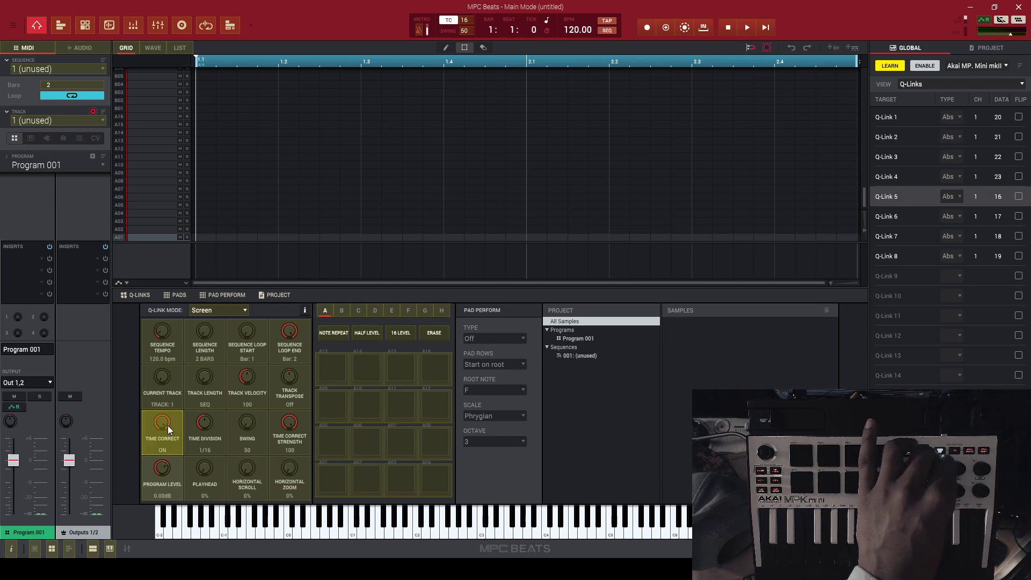
click(207, 427)
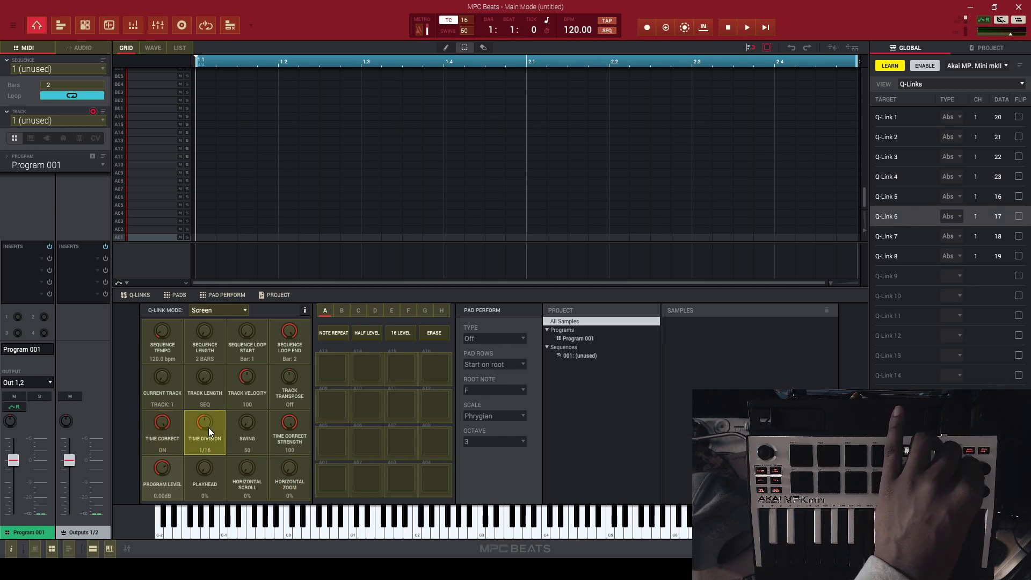
click(246, 429)
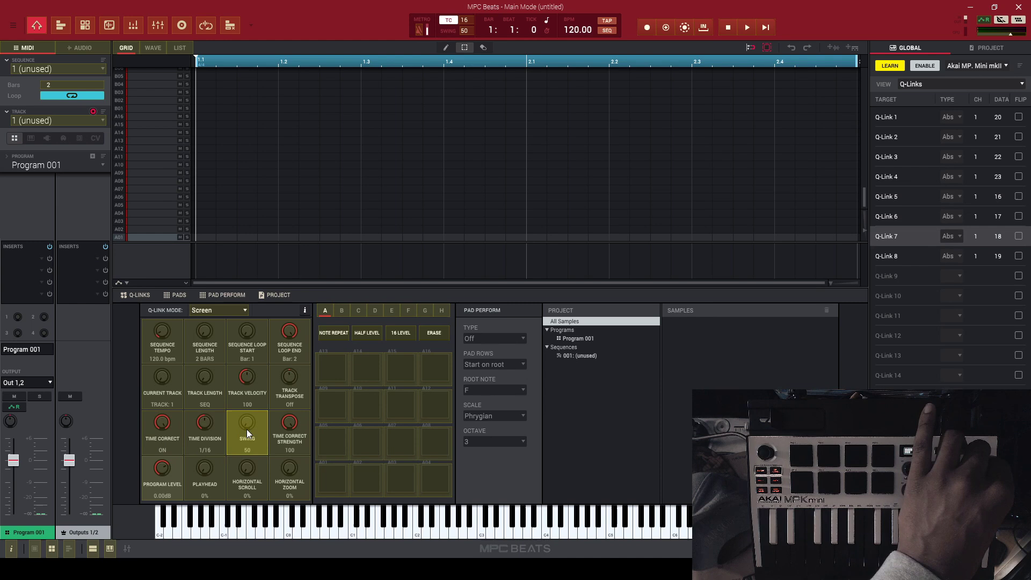
click(289, 428)
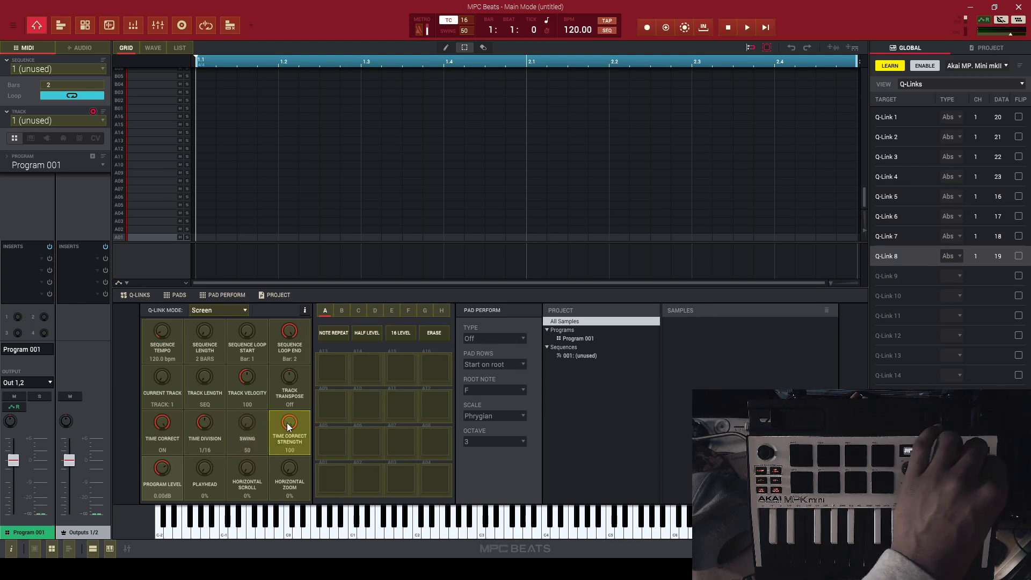
- Re-learn the Swing, Time Division and Time Correct knobs, then turn MIDI Learn off
click(251, 423)
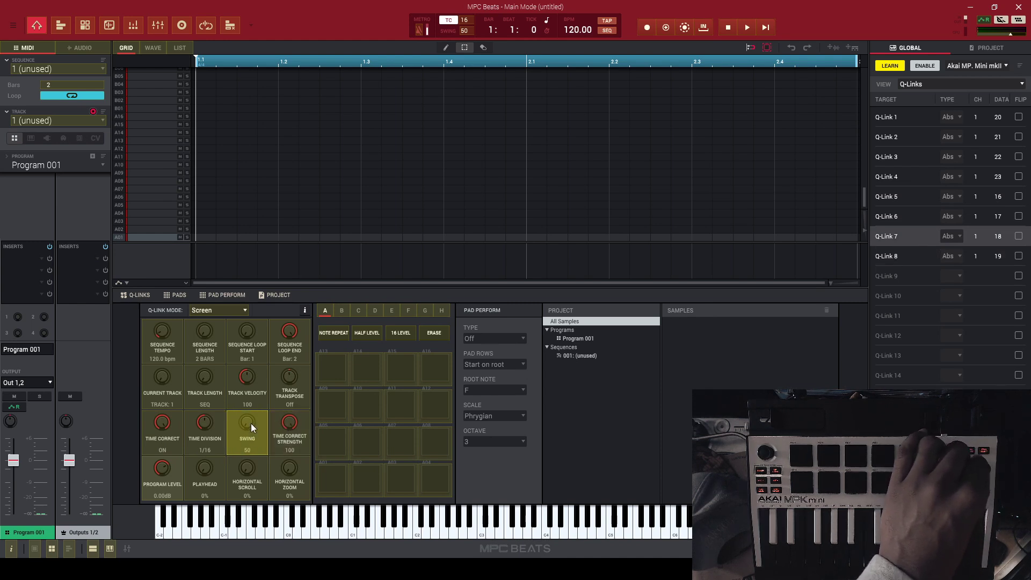
click(202, 427)
click(166, 425)
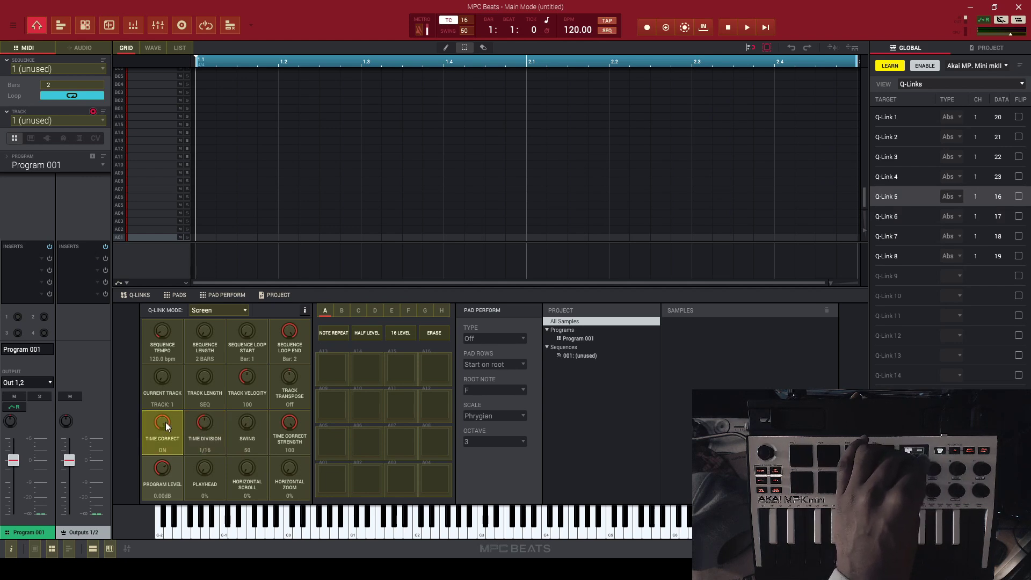
click(885, 69)
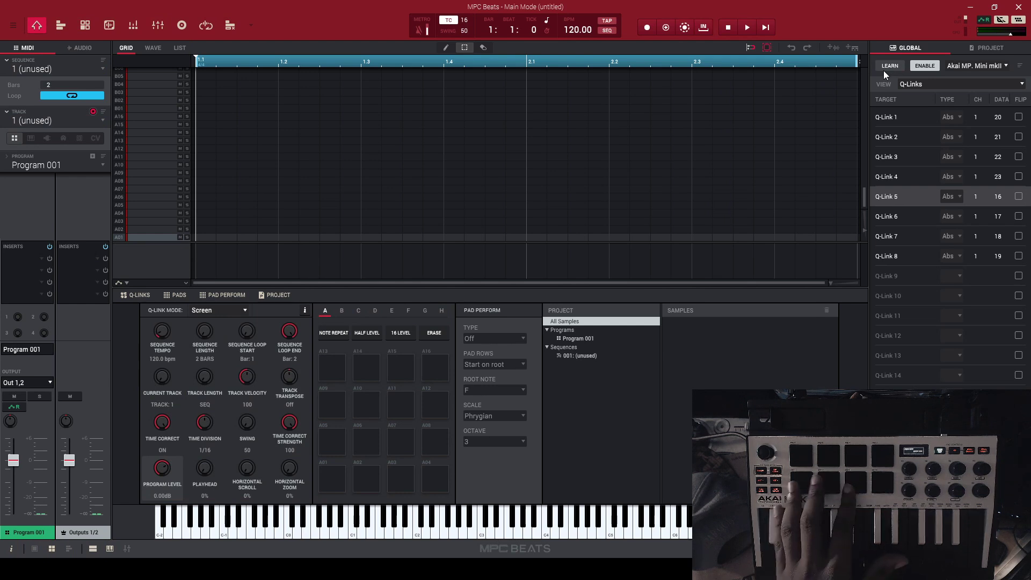